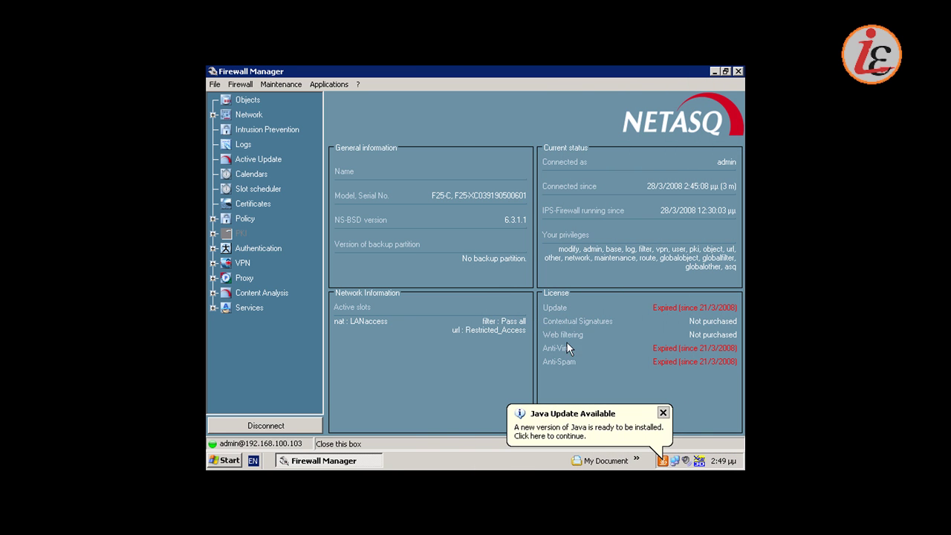
Step: Dismiss the Java notification and show the IPsec VPN tunnel slots under VPN
click(659, 413)
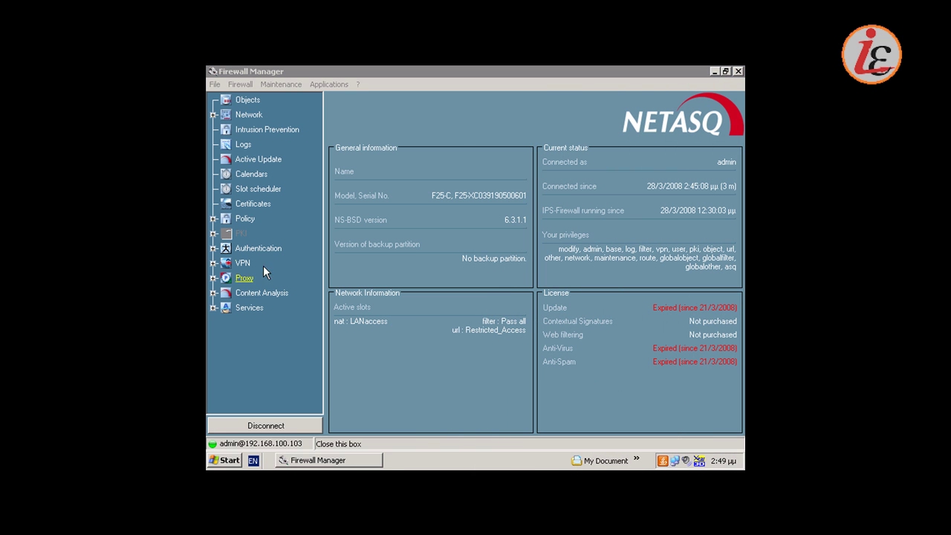
click(213, 264)
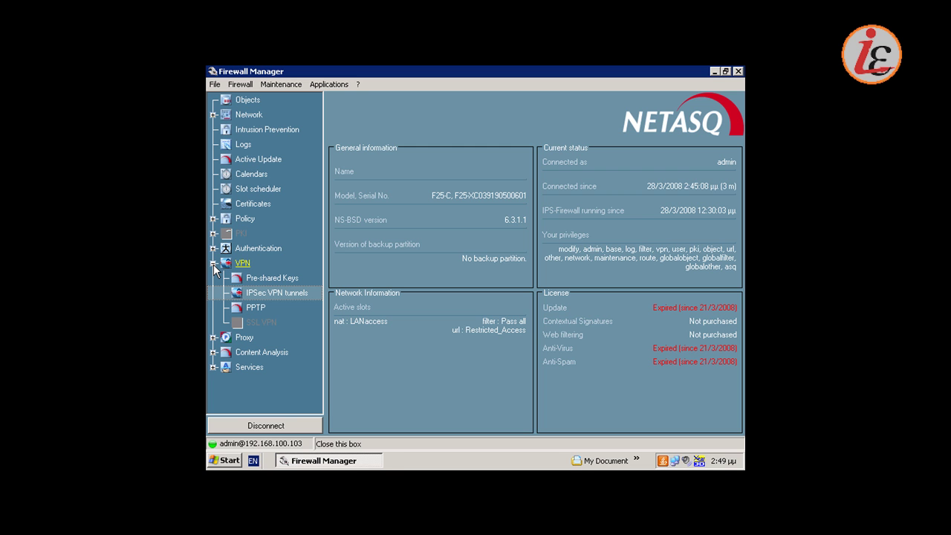
click(286, 296)
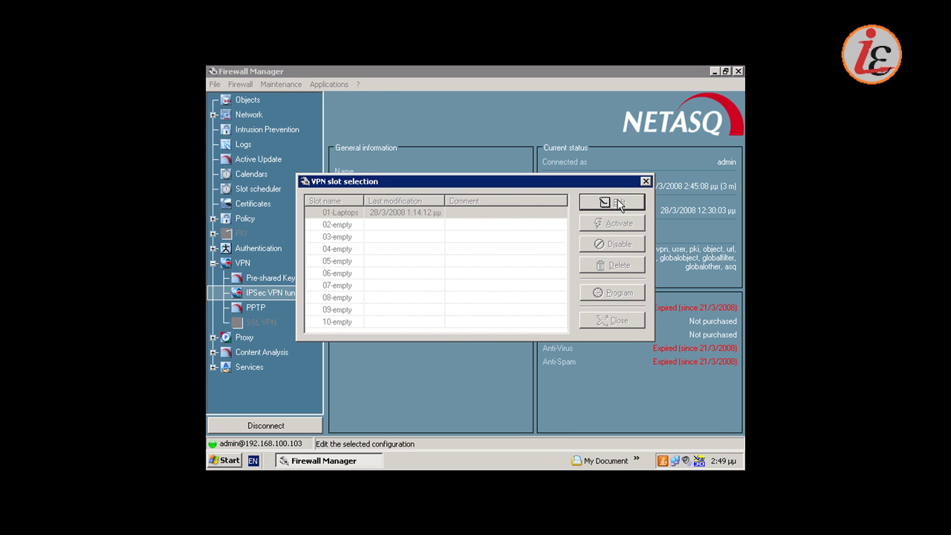
click(619, 204)
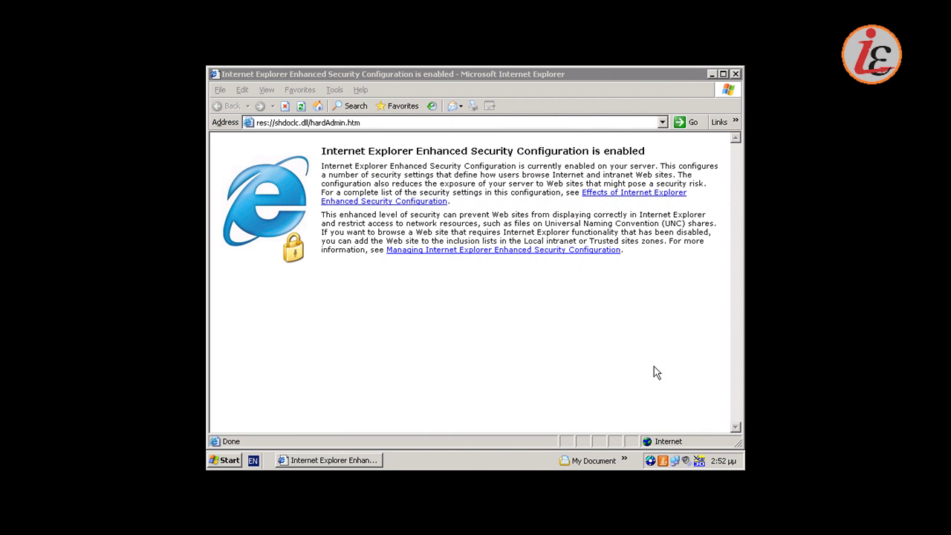
click(534, 124)
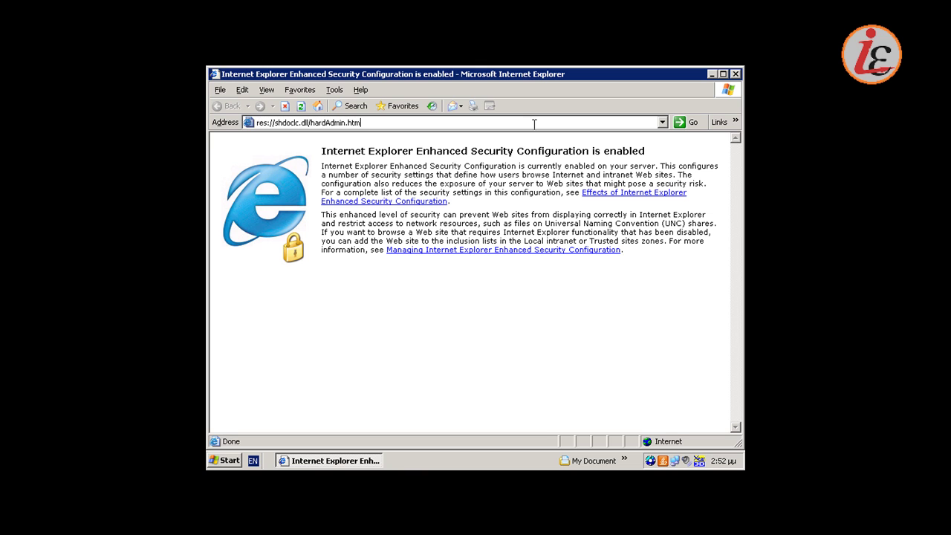
key(BackSpace)
key(BackSpace)
key(BackSpace)
key(BackSpace)
key(BackSpace)
key(BackSpace)
key(BackSpace)
key(BackSpace)
key(BackSpace)
key(BackSpace)
key(BackSpace)
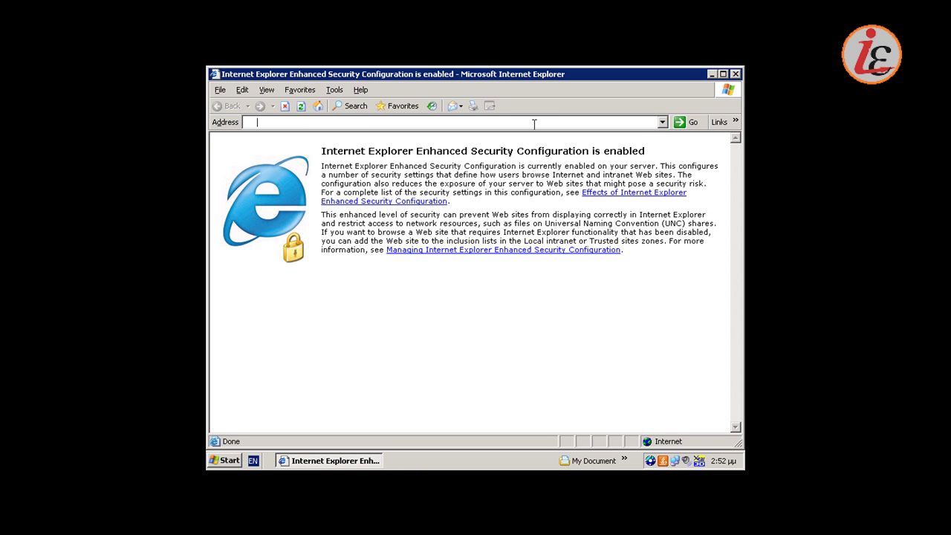
text(http://)
text(10.)
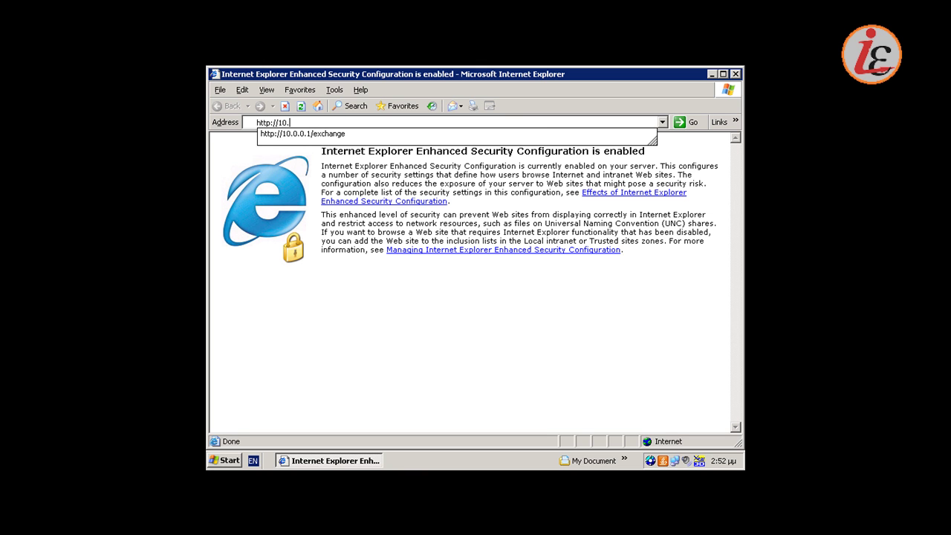
text(0.0.1)
text(/exchange)
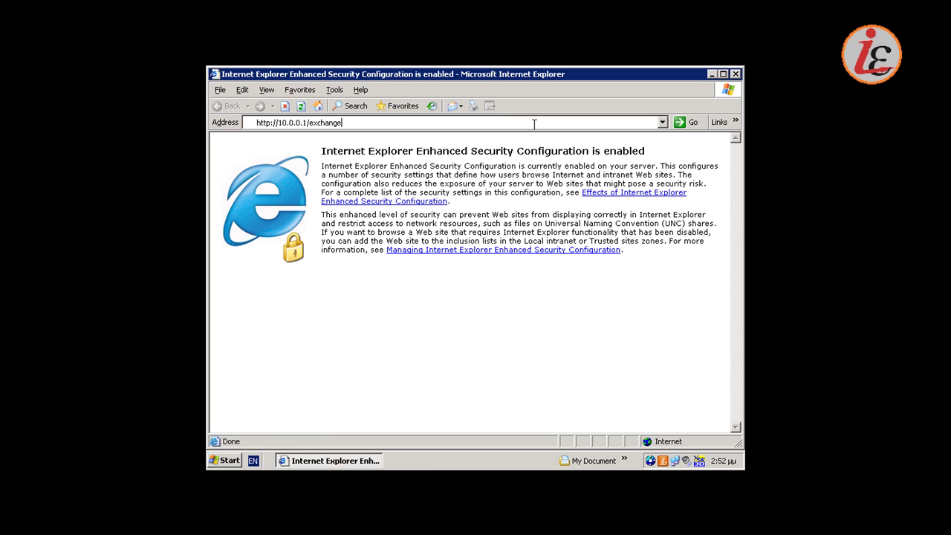
key(Return)
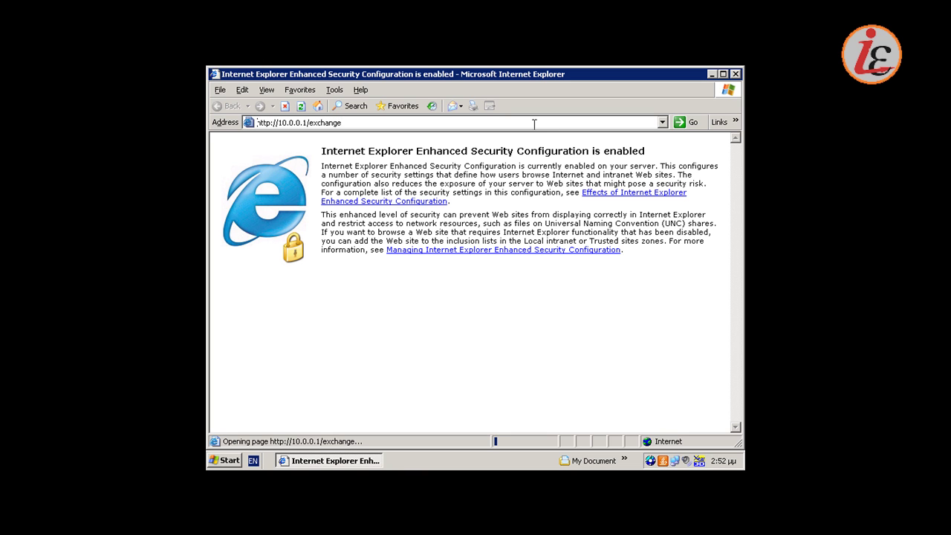
Step: Open the MyCompany tunnel in TheGreenBow VPN Client, then close the client window
double_click(650, 460)
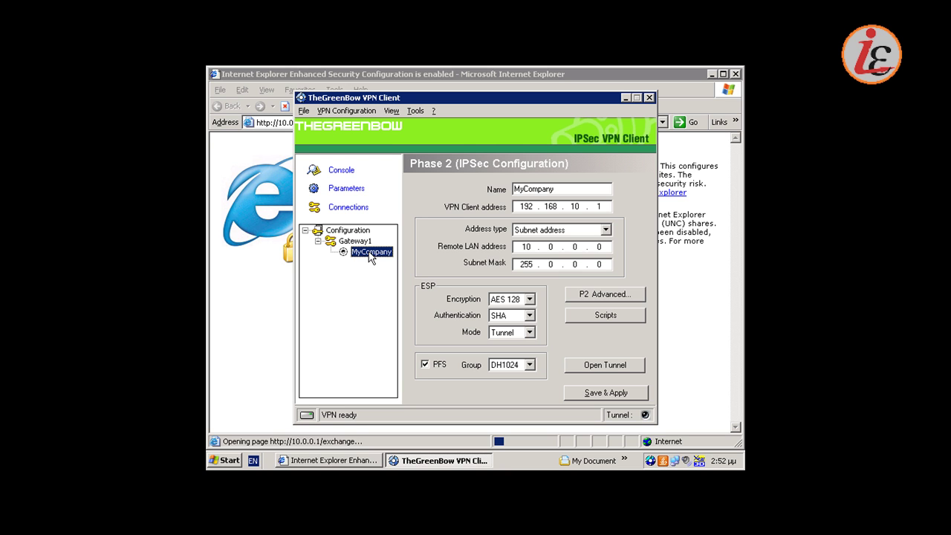
click(588, 367)
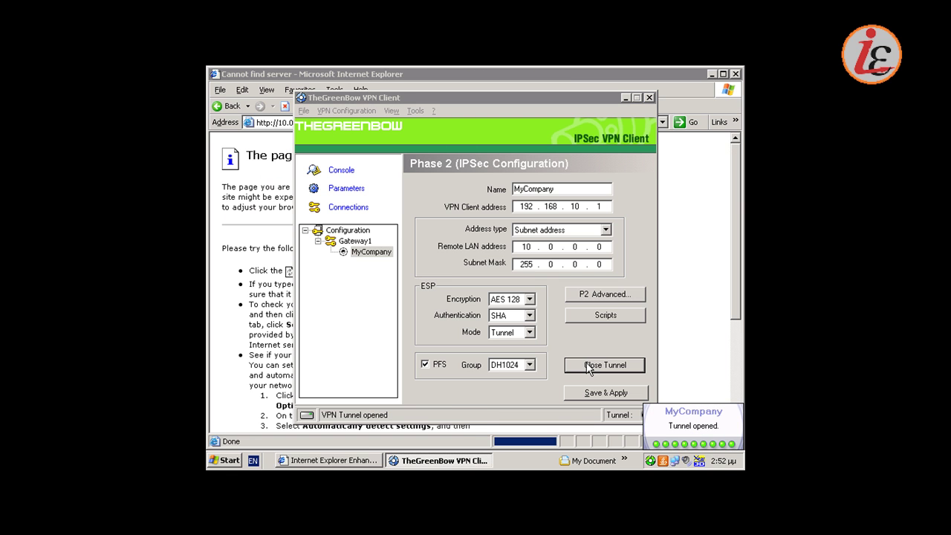
click(649, 97)
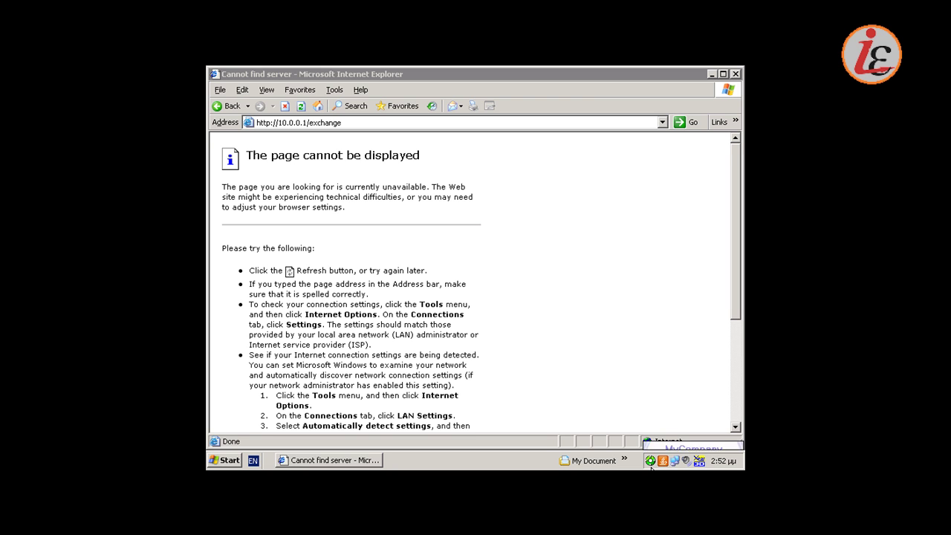
Step: Reload the 10.0.0.1/exchange page now that the tunnel is up
click(394, 123)
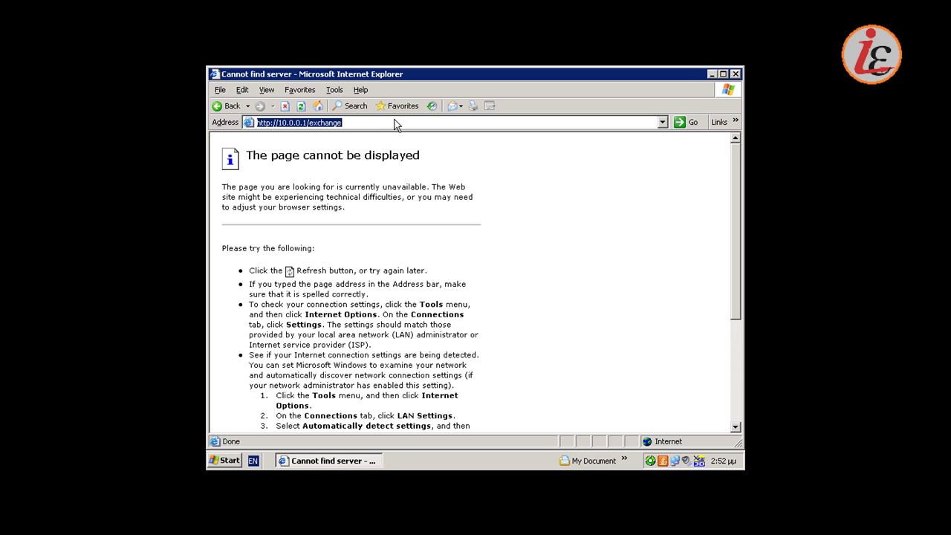
click(400, 122)
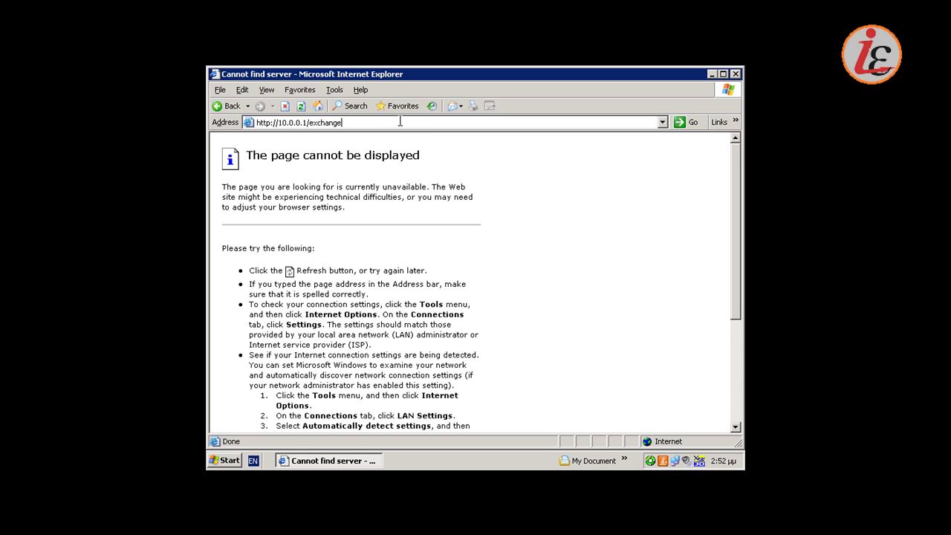
key(Return)
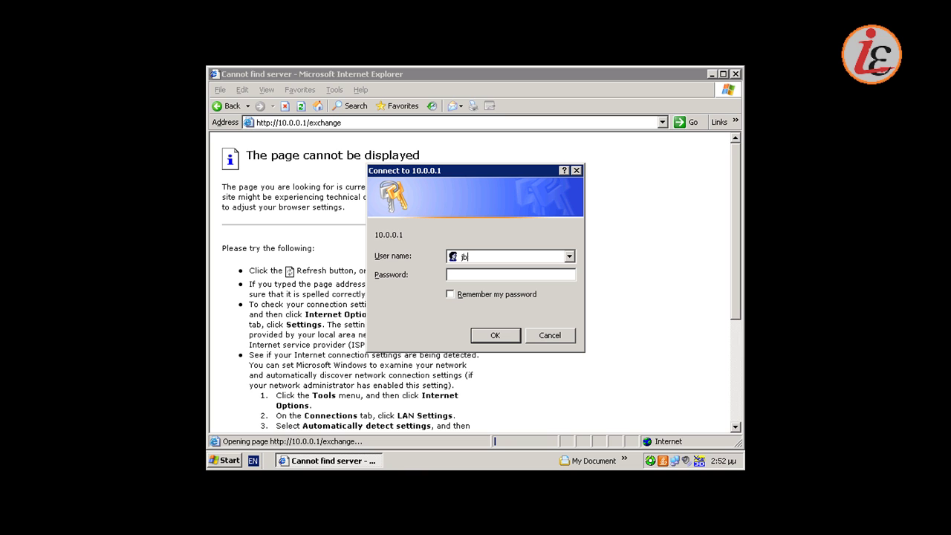
Step: Sign in to Outlook Web Access with the user name and password
key(Tab)
text(p)
text(assword)
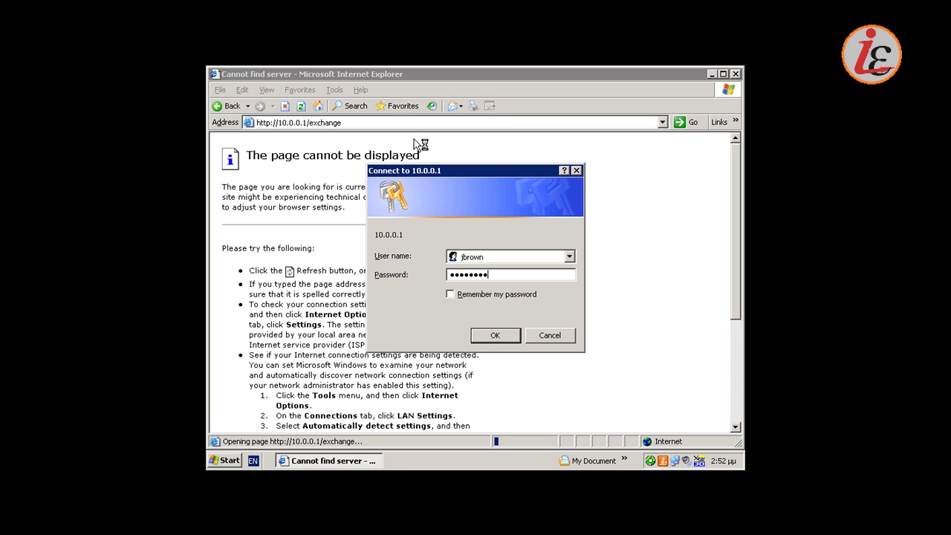
click(490, 335)
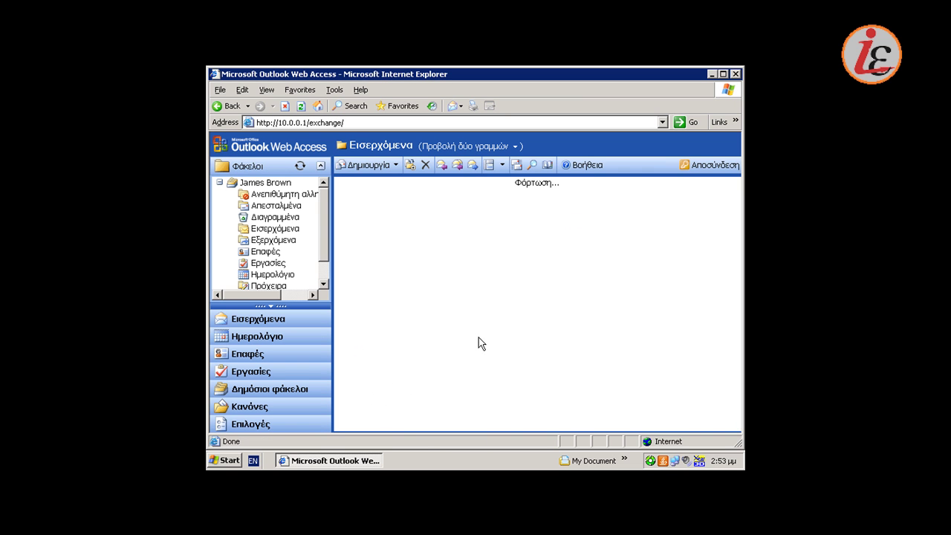